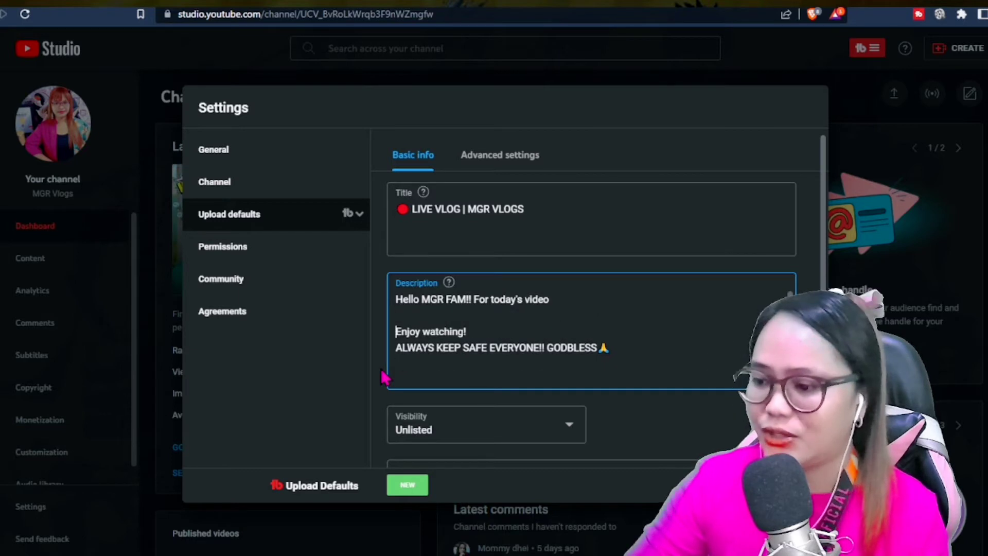
Step: Add a blank line above "Enjoy watching!" in the default description and join the "ALWAYS KEEP SAFE EVERYONE!!" line onto it
key(Return)
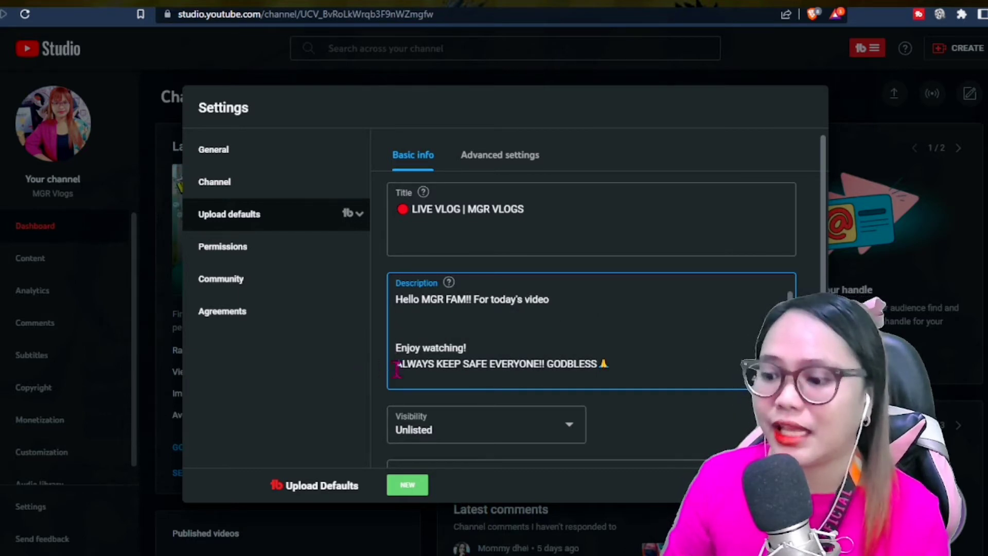
key(ctrl+a)
click(396, 364)
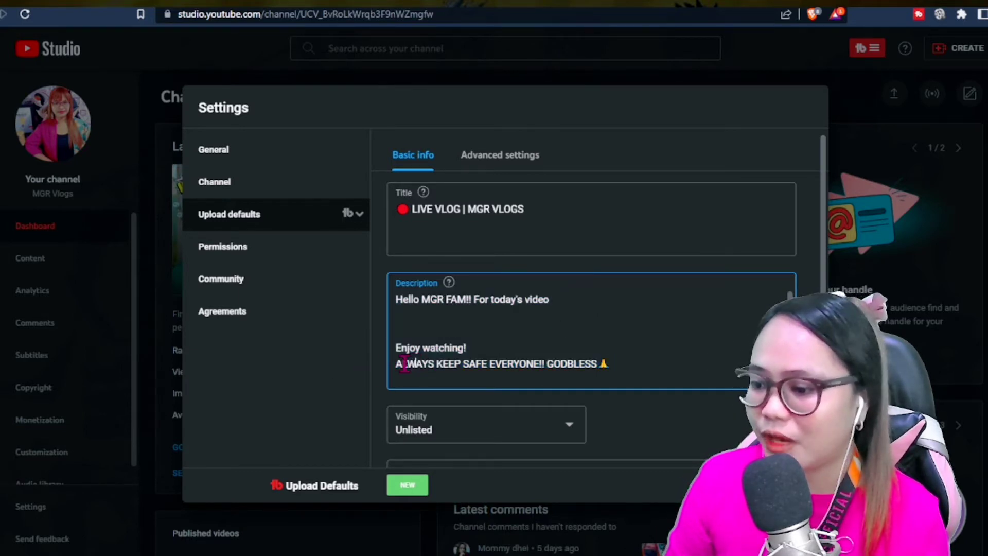
key(BackSpace)
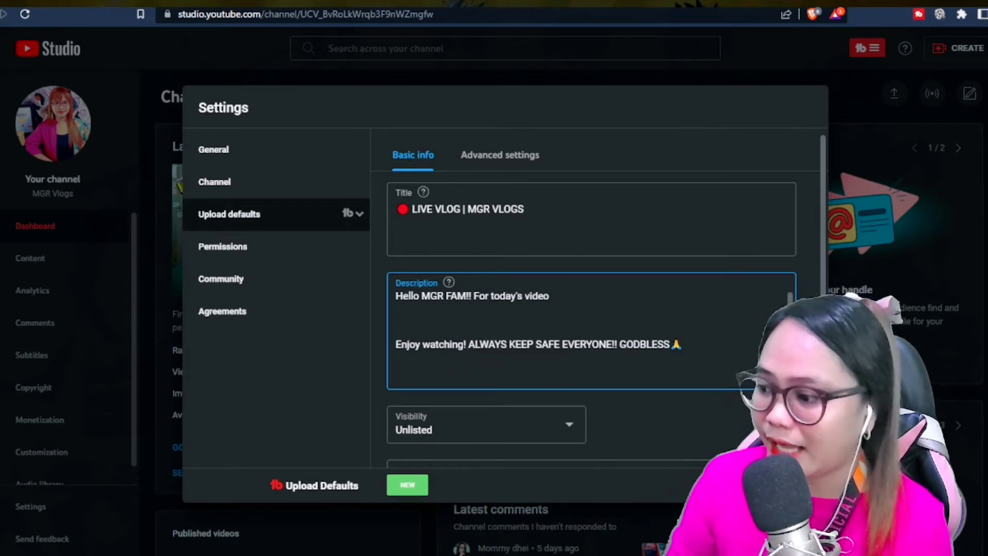
Step: Examine the page, group and channel links in the default description and the MGR Vlogs channel's About page
scroll(405, 380, down, 1)
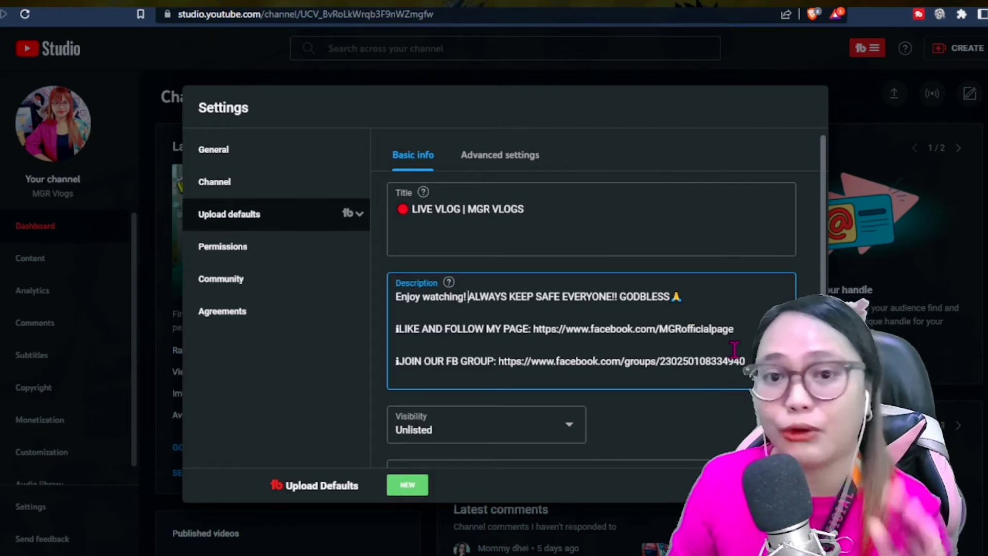
scroll(734, 350, down, 1)
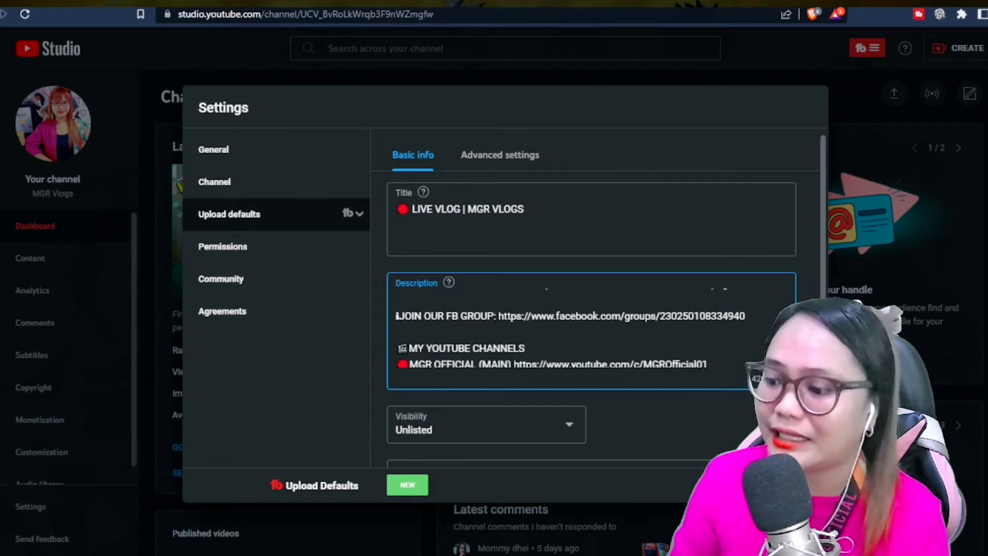
scroll(556, 330, down, 2)
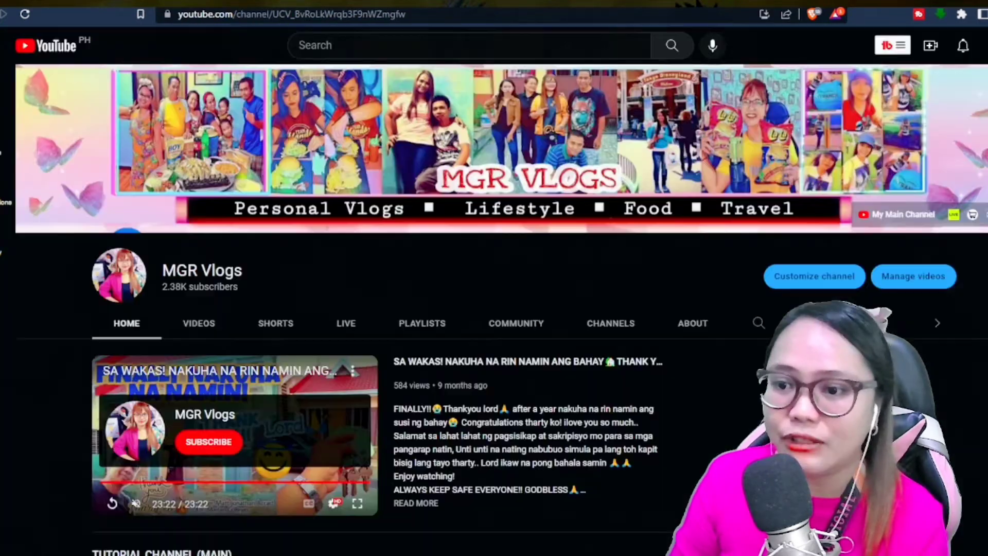
click(695, 324)
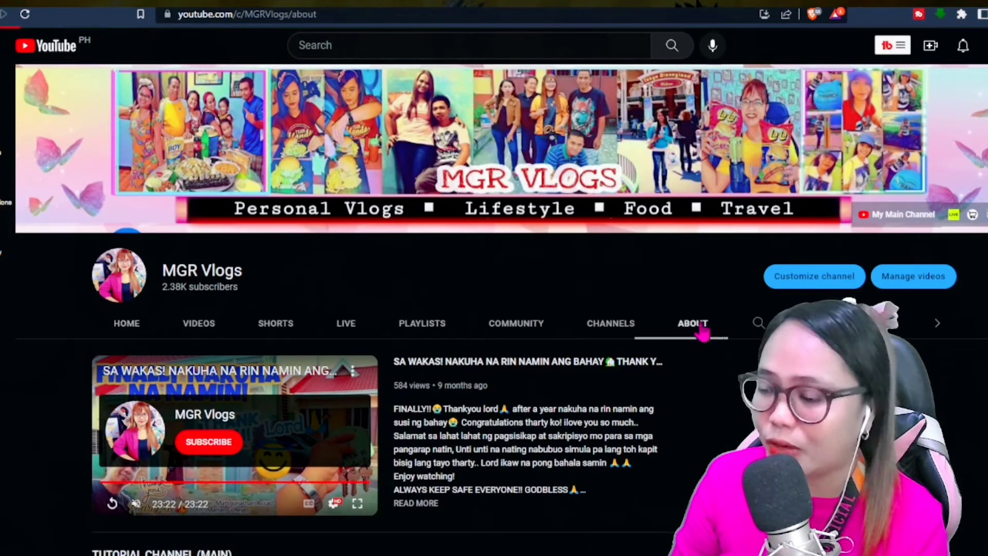
scroll(360, 360, down, 8)
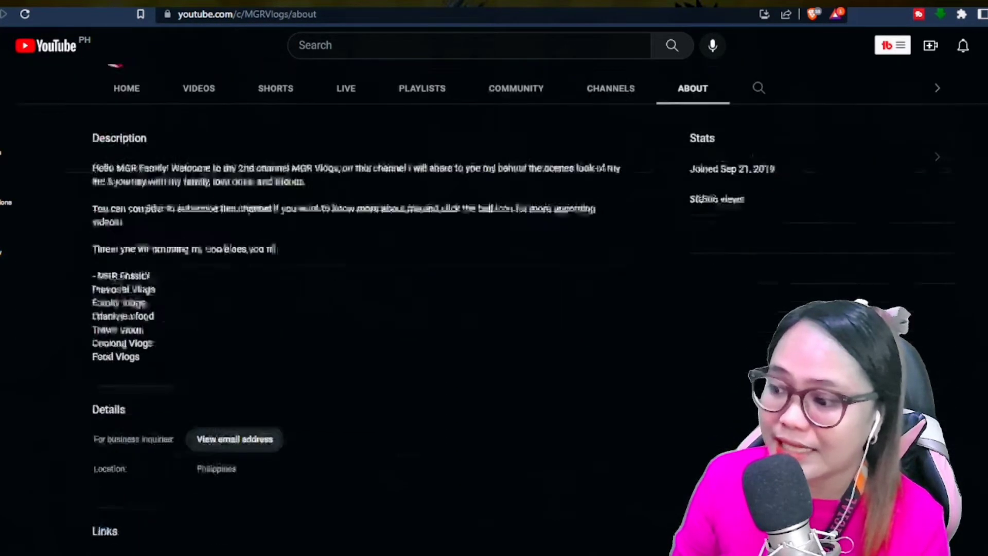
scroll(360, 360, up, 8)
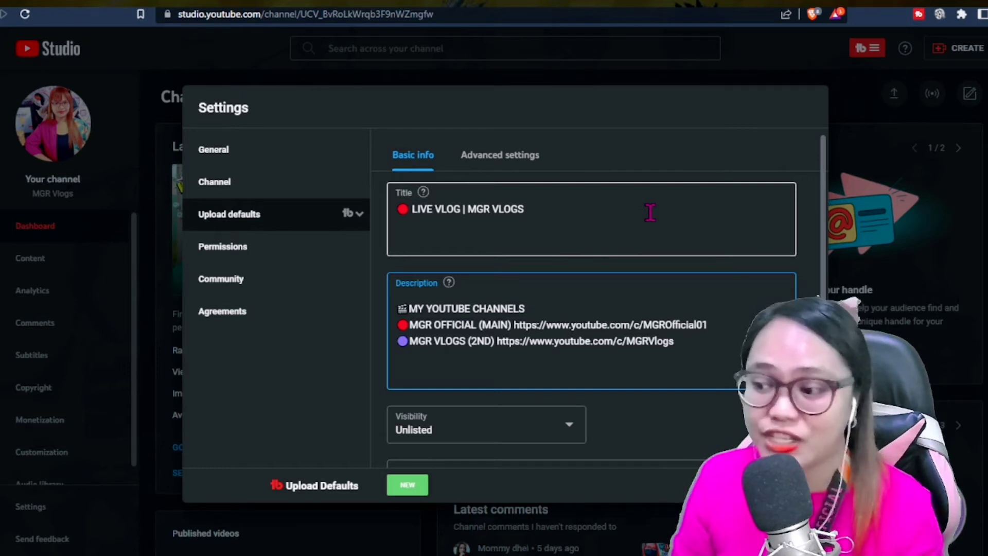
Step: Review the default description's closing signature and hashtags, and go back to the end of its "For today's video" line
scroll(681, 360, down, 1)
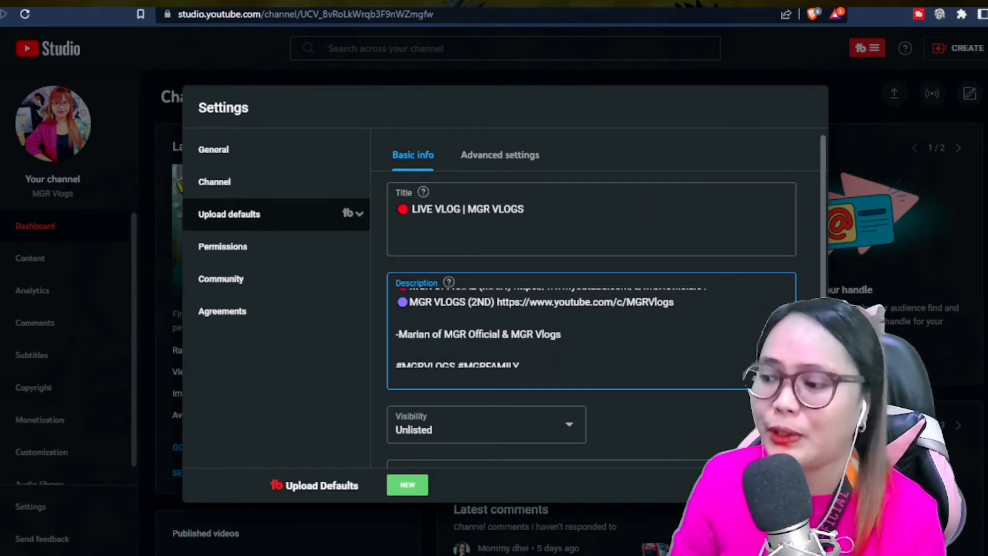
scroll(396, 309, down, 1)
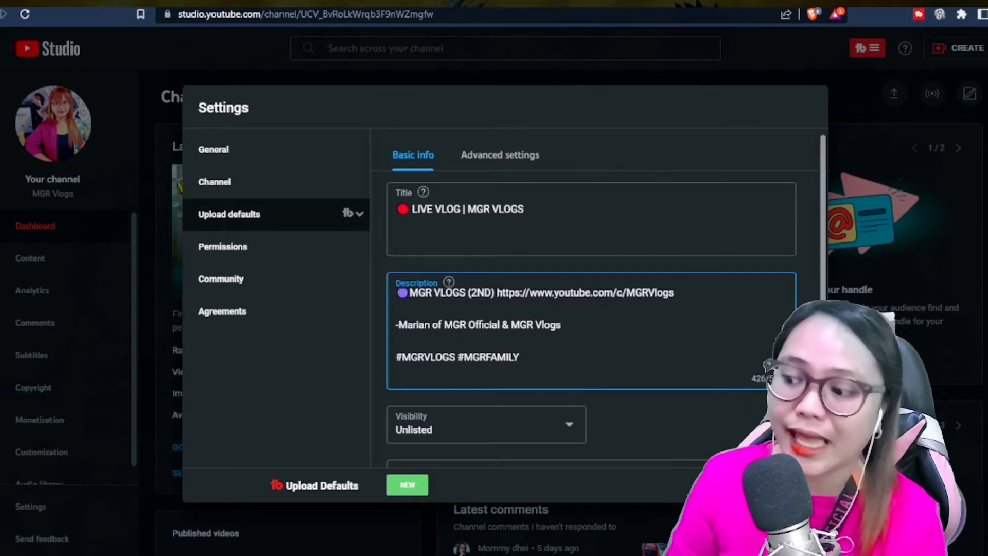
key(ctrl+v)
scroll(804, 292, up, 5)
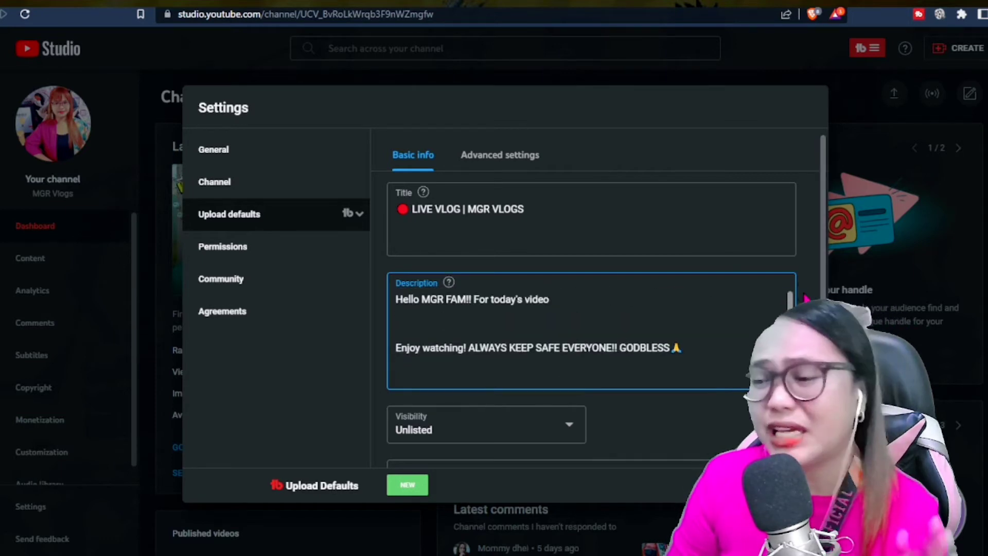
click(628, 302)
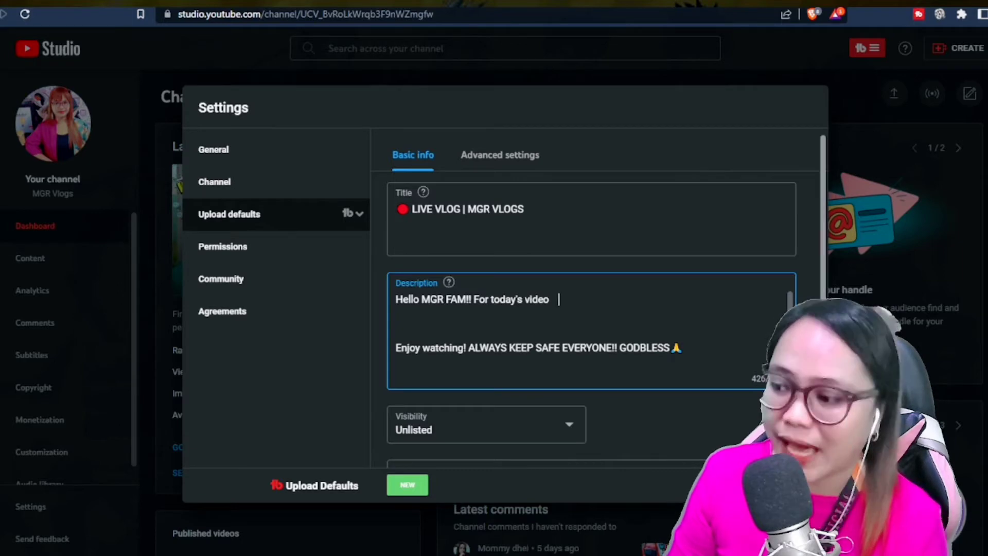
Step: Choose Unlisted as the default visibility for uploads
scroll(592, 319, down, 1)
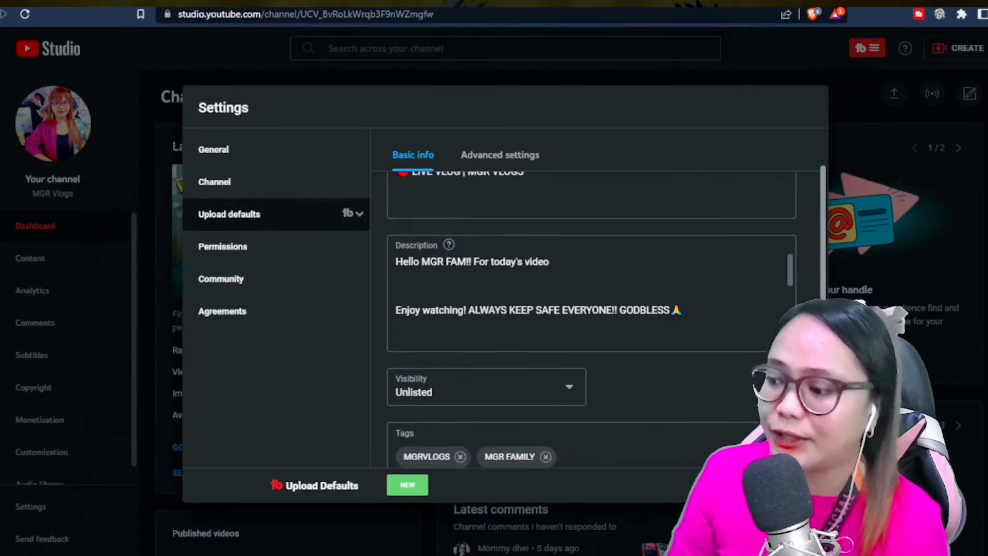
scroll(543, 353, down, 1)
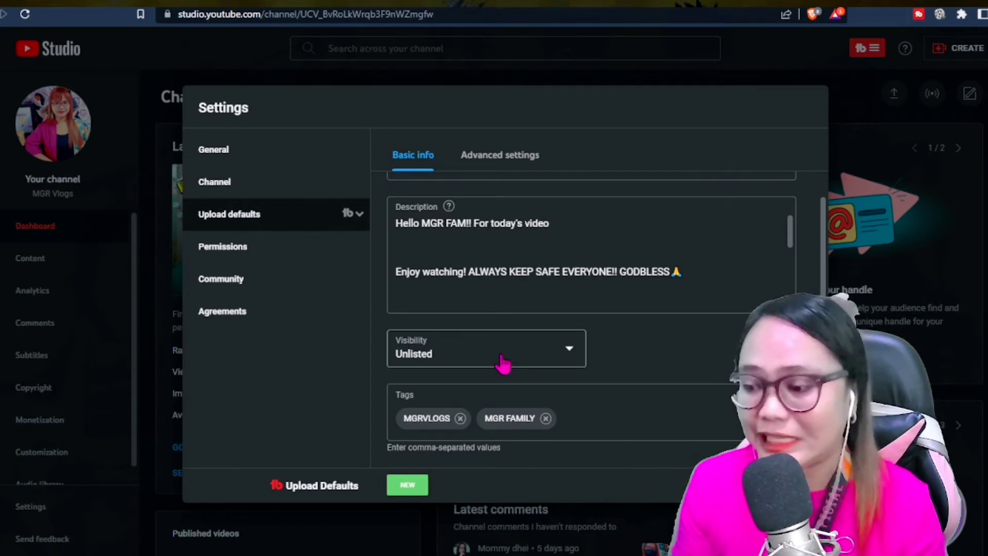
click(502, 361)
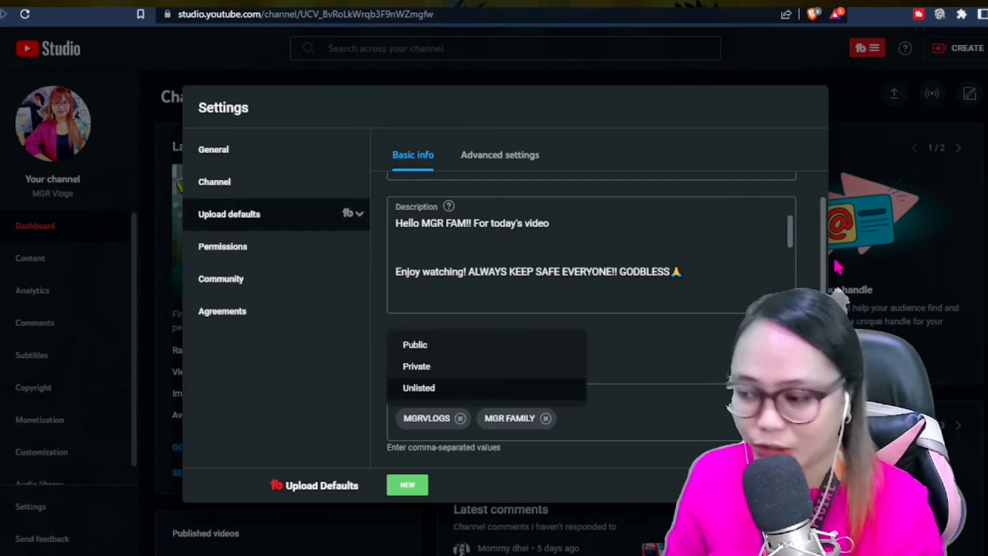
key(Return)
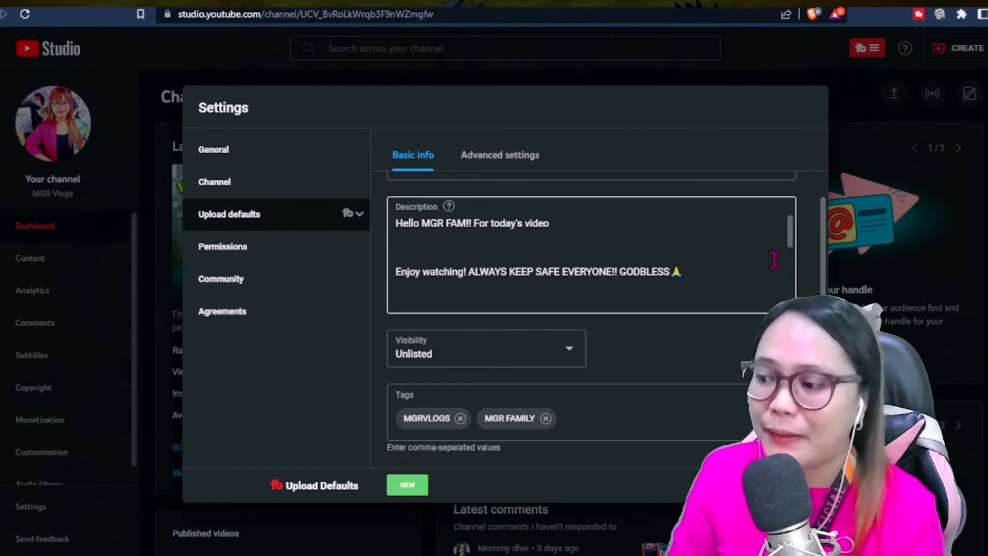
Step: Check the default title and read through the whole default description down to the #MGRVLOGS #MGRFAMILY hashtags
scroll(826, 255, up, 1)
scroll(826, 256, up, 1)
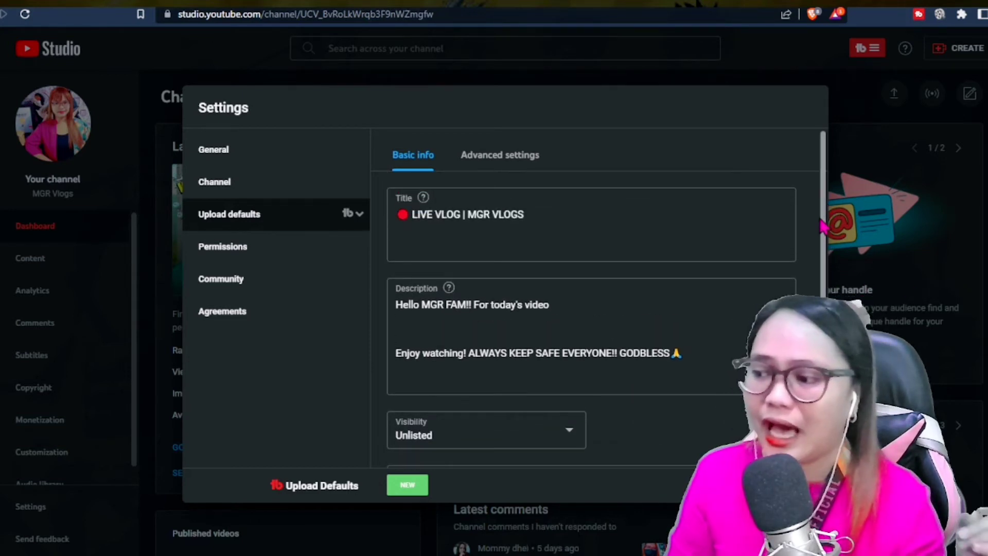
scroll(826, 230, down, 2)
click(706, 282)
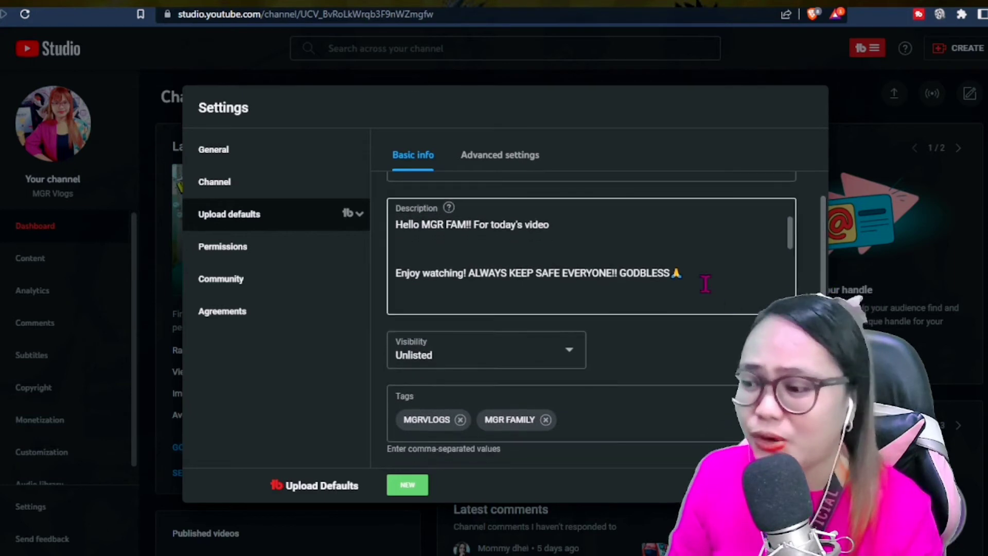
scroll(699, 267, down, 2)
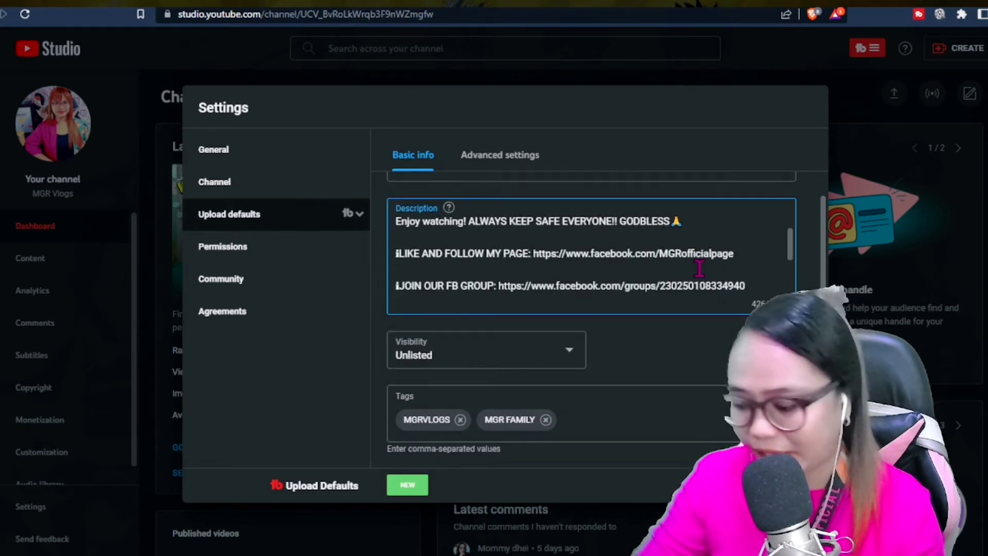
scroll(699, 267, down, 3)
key(Return)
key(Return)
text(#MGRVLOGS #MGRFAMILY)
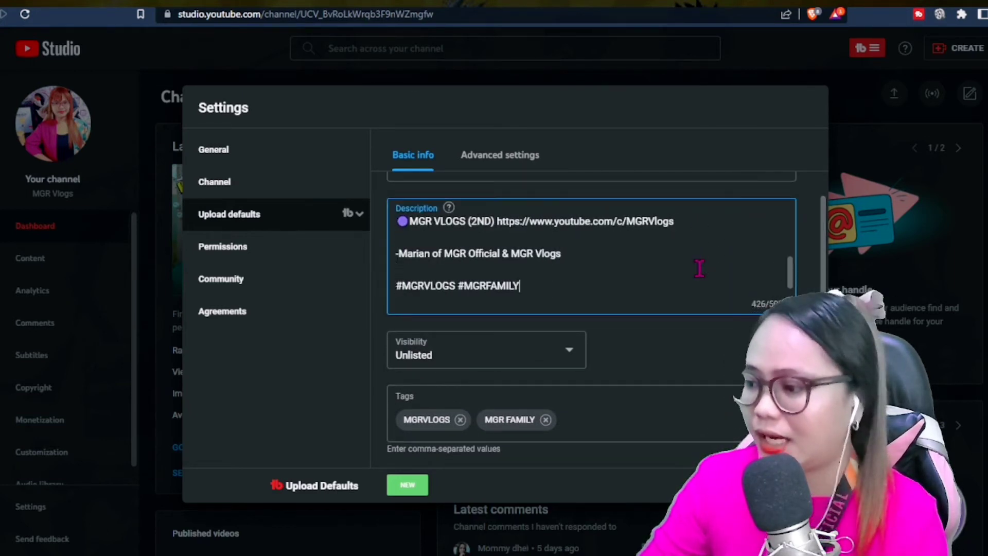
key(ctrl+Home)
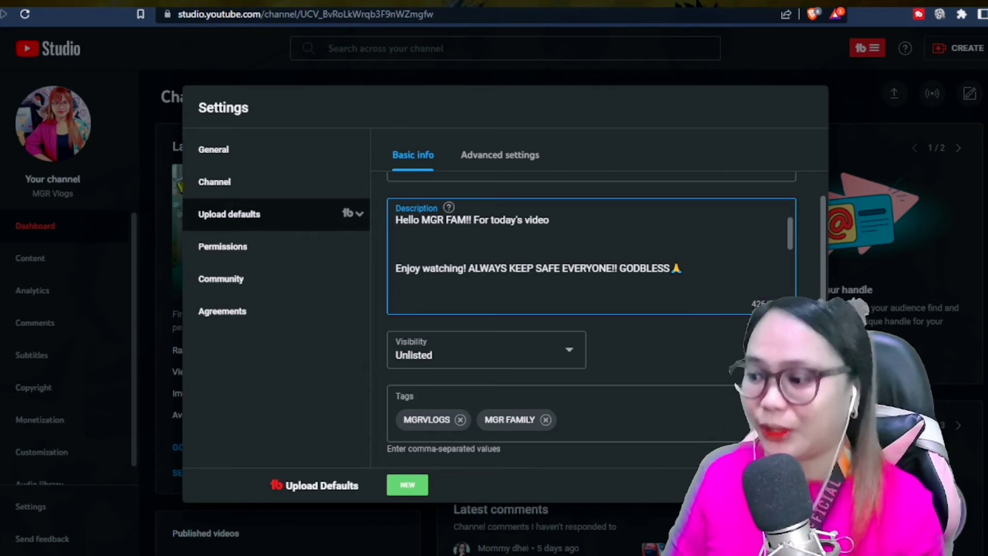
Step: Add "terraverde" as a default tag after MGR FAMILY
click(710, 324)
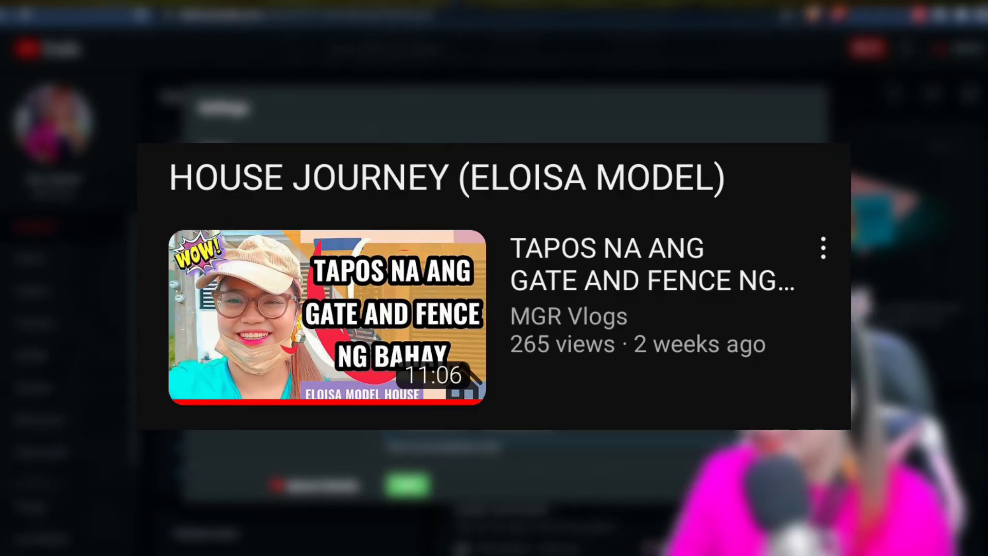
text(ter)
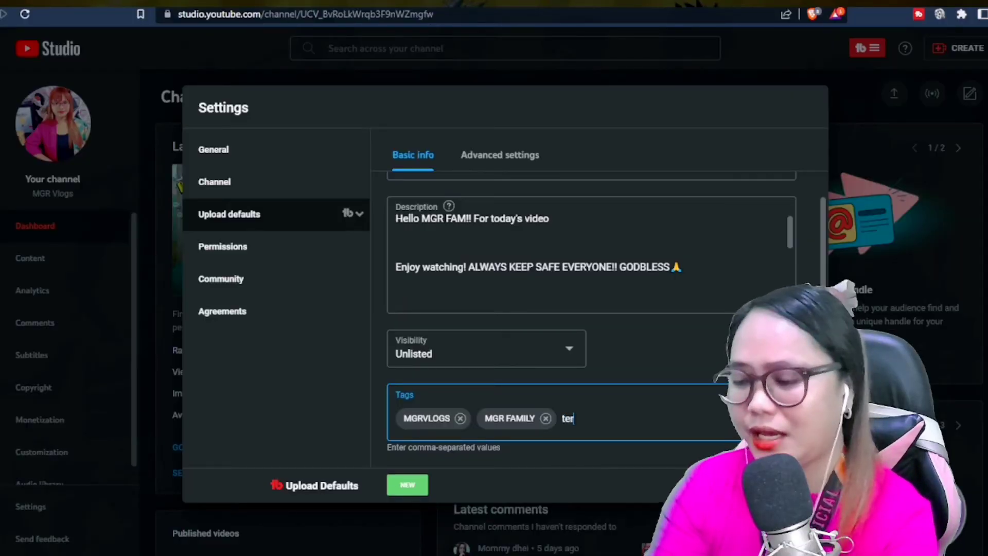
text(raverde)
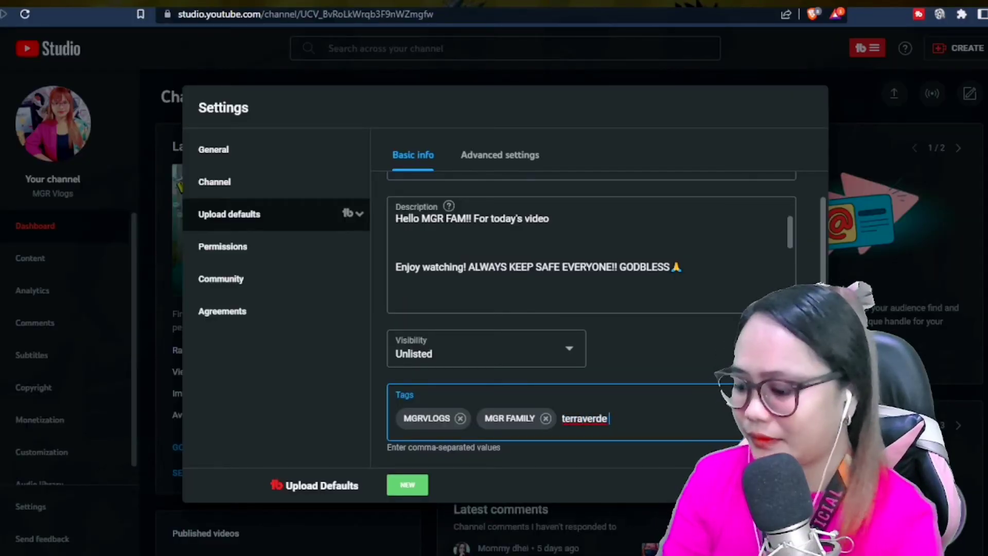
key(Return)
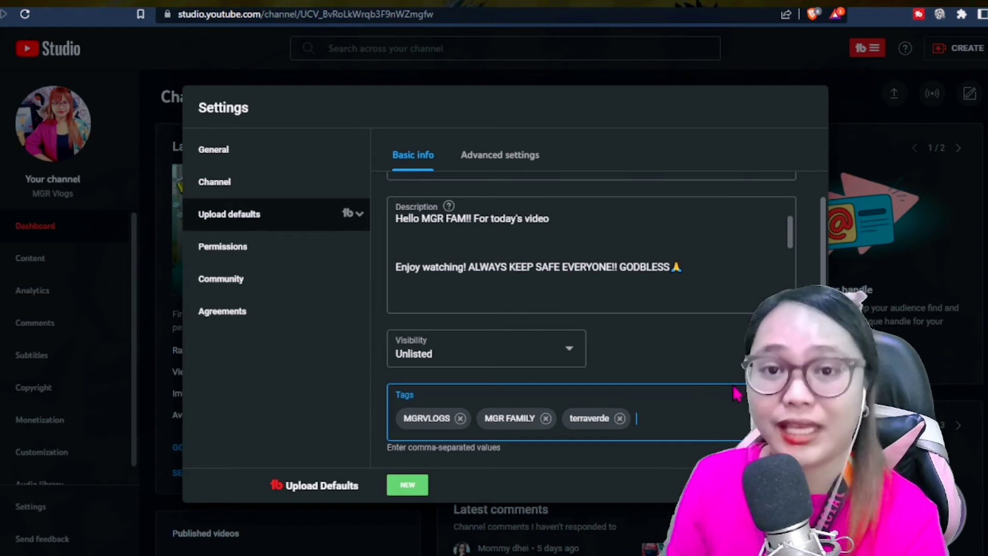
Step: Remove the "terraverde" entry from the default tags
key(BackSpace)
key(BackSpace)
key(BackSpace)
key(BackSpace)
key(BackSpace)
key(BackSpace)
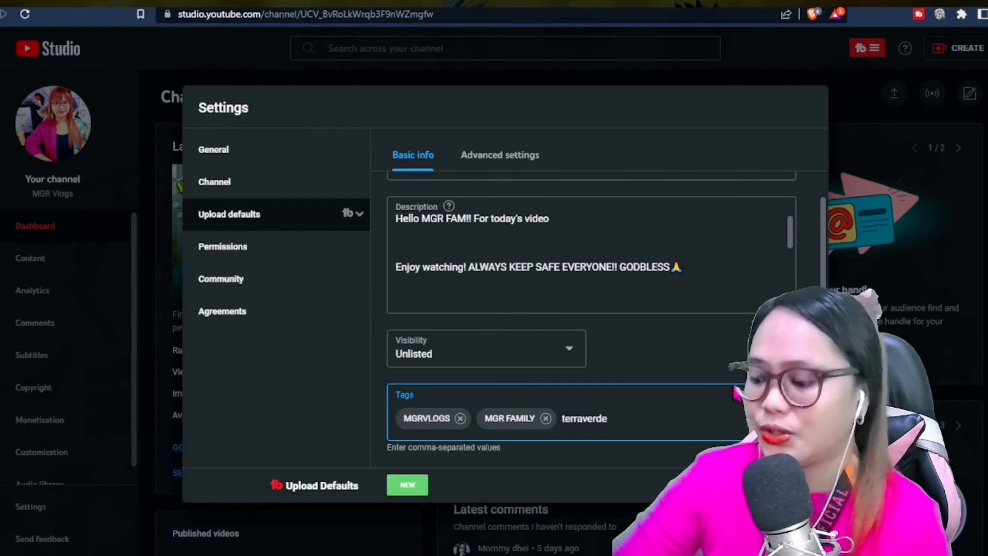
key(BackSpace)
key(BackSpace)
key(BackSpace)
key(BackSpace)
key(BackSpace)
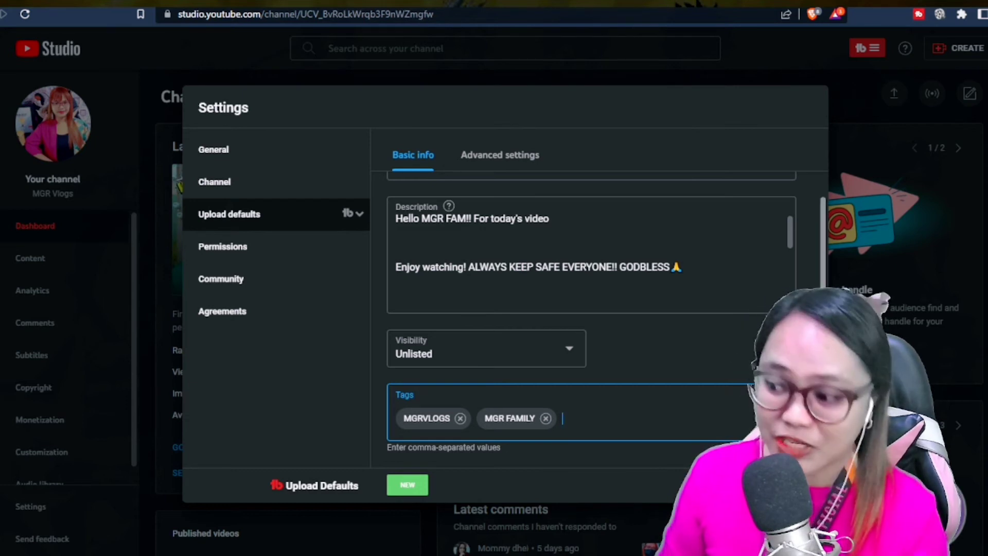
Step: Check the basic info upload defaults once more and save the settings
scroll(592, 299, up, 2)
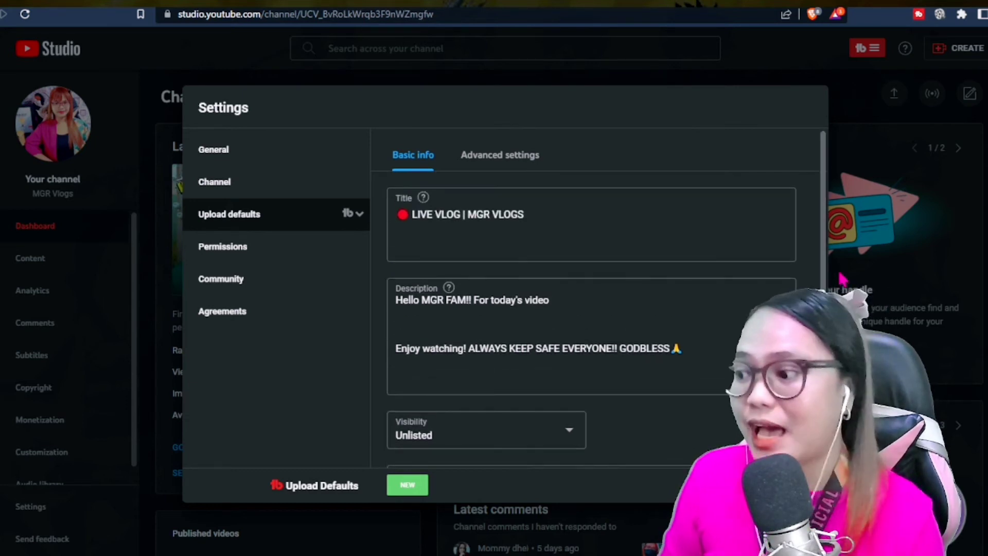
scroll(833, 274, down, 2)
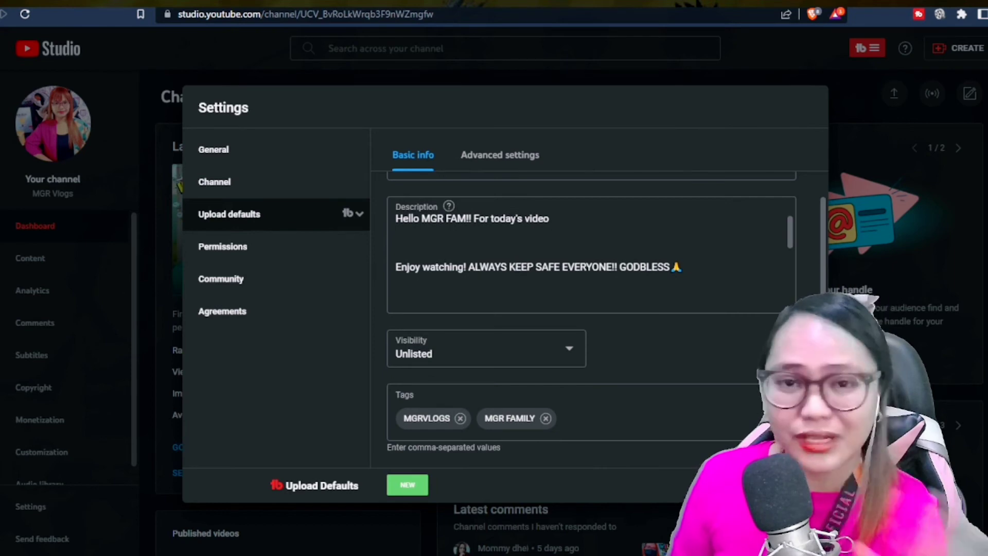
click(802, 485)
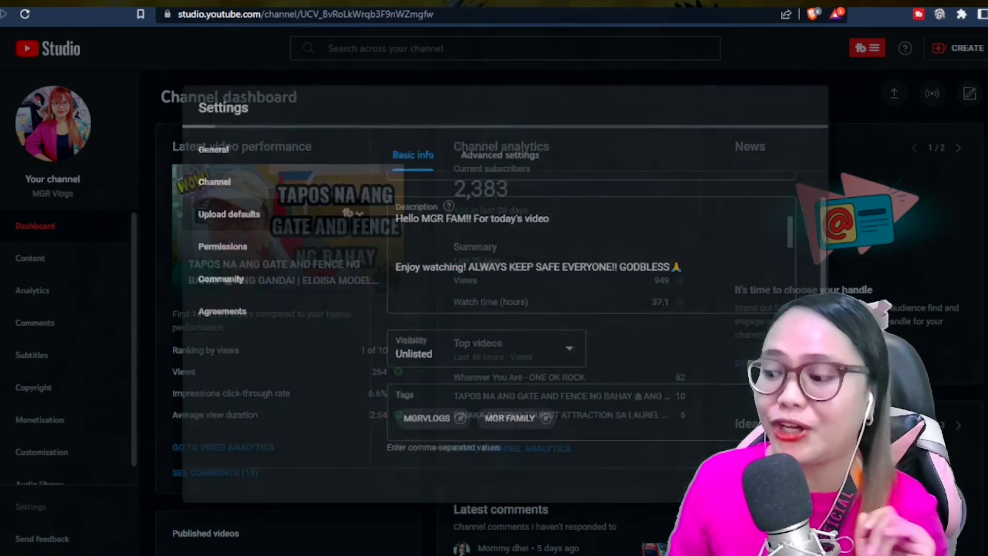